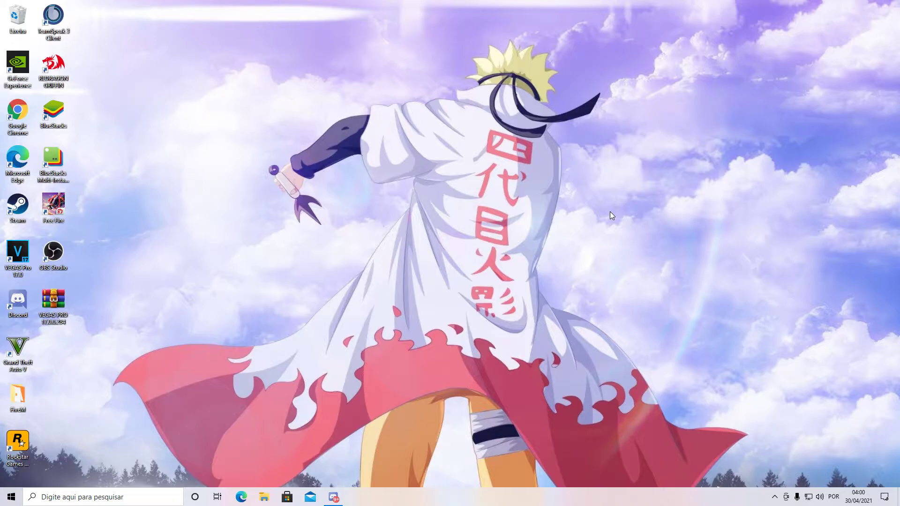
- Launch FiveM from its desktop folder and close the folder window
{"action": "double_click", "coordinate": [18, 397]}
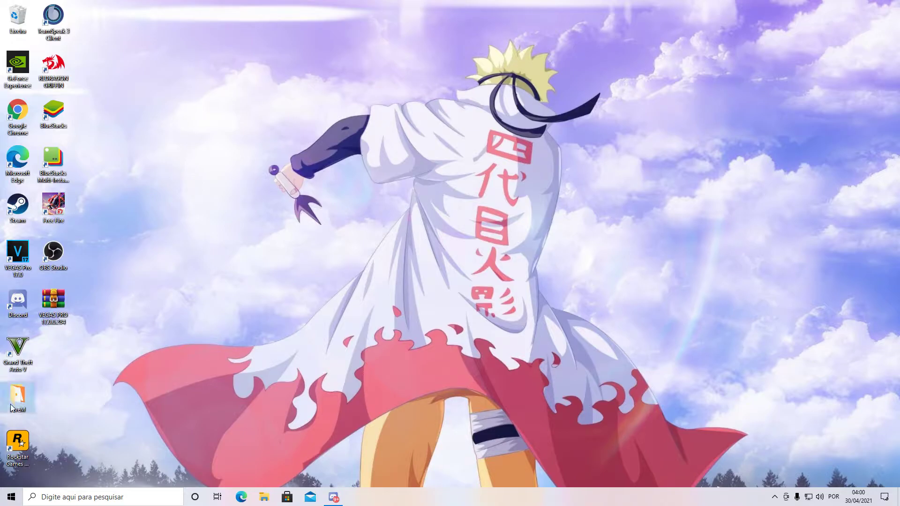
{"action": "double_click", "coordinate": [345, 215]}
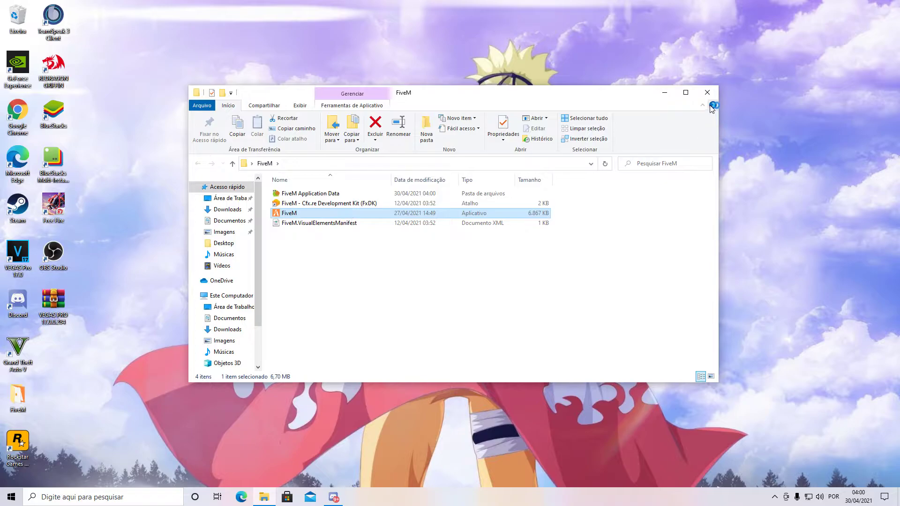
{"action": "left_click", "coordinate": [708, 92]}
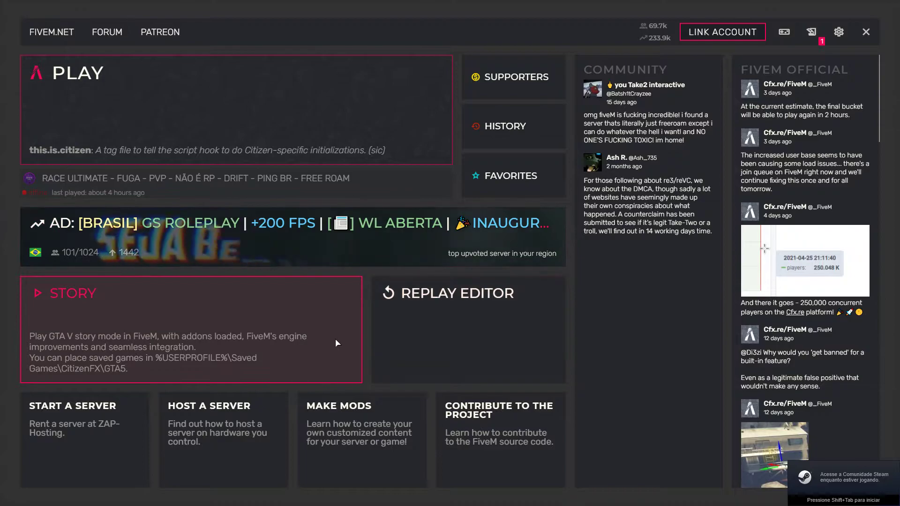
- Open Task Manager over the running FiveM client and show the detailed process list
{"action": "key", "text": "super"}
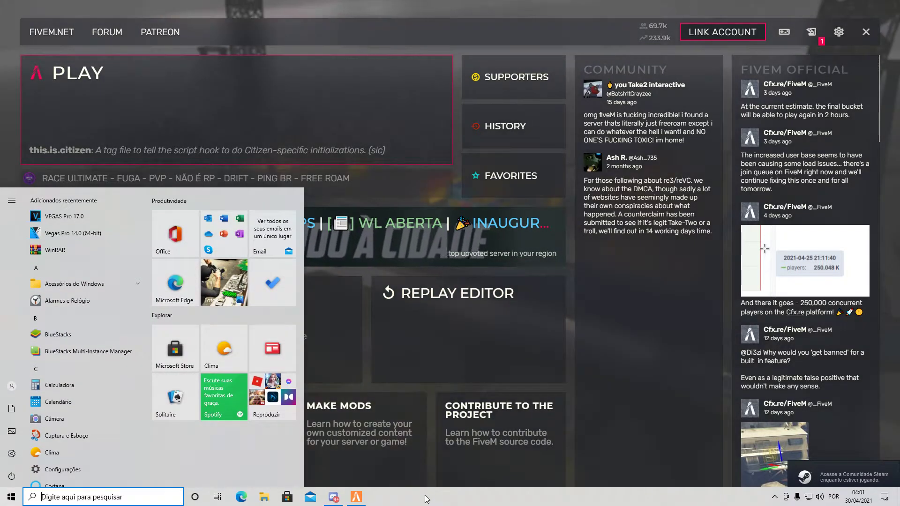
{"action": "right_click", "coordinate": [465, 491]}
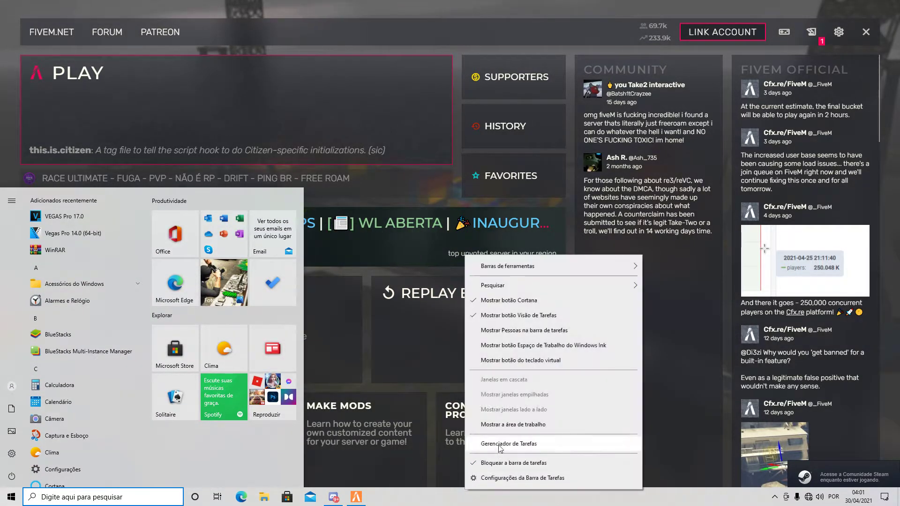
{"action": "left_click", "coordinate": [499, 445]}
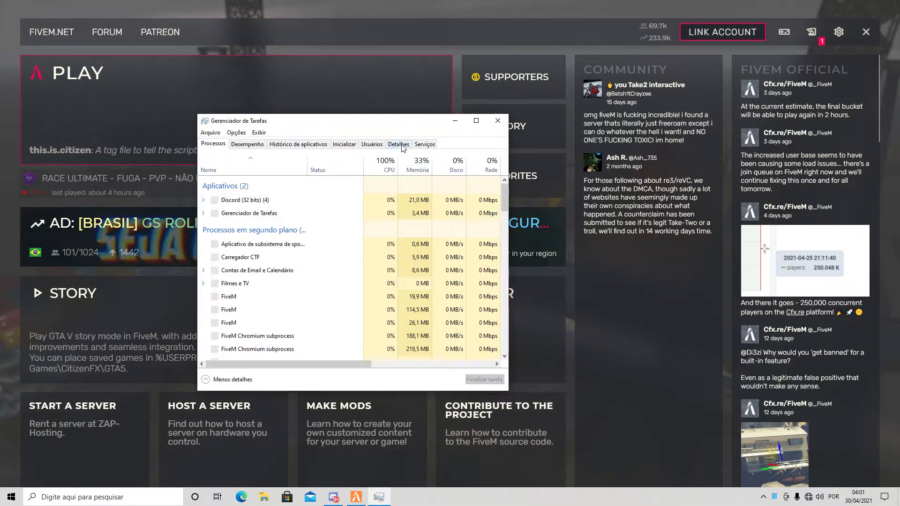
{"action": "left_click", "coordinate": [399, 143]}
{"action": "scroll", "coordinate": [256, 252], "scroll_direction": "down", "scroll_amount": 2}
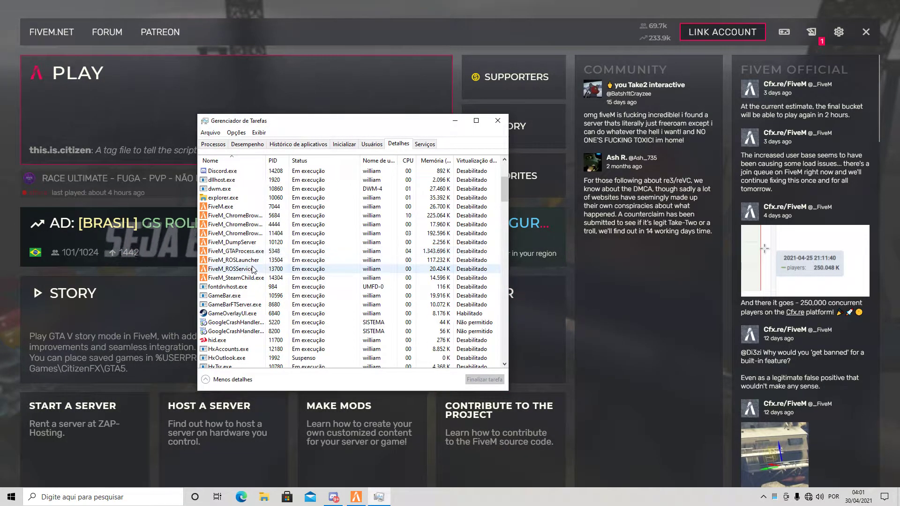
- Set the priority of FiveM_GTAProcess.exe to High (Alta) and confirm the change
{"action": "left_click", "coordinate": [264, 252]}
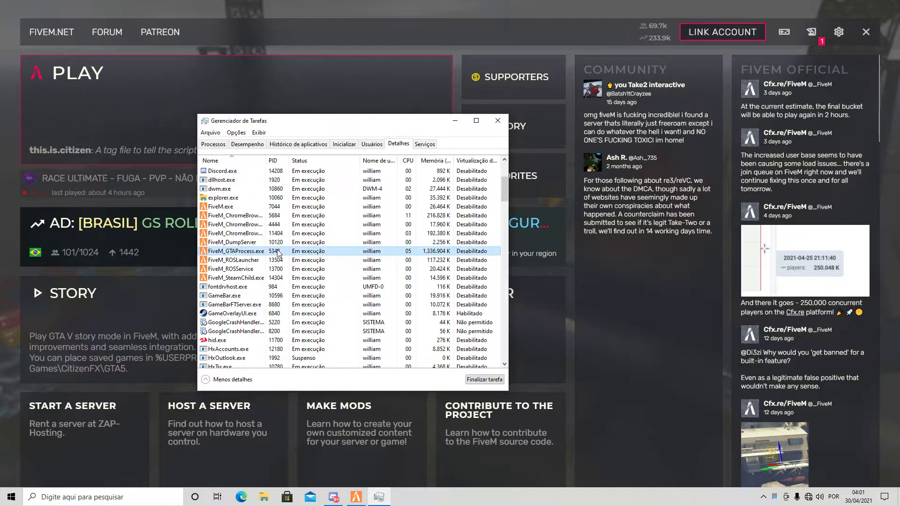
{"action": "right_click", "coordinate": [274, 253]}
{"action": "key", "text": "Escape"}
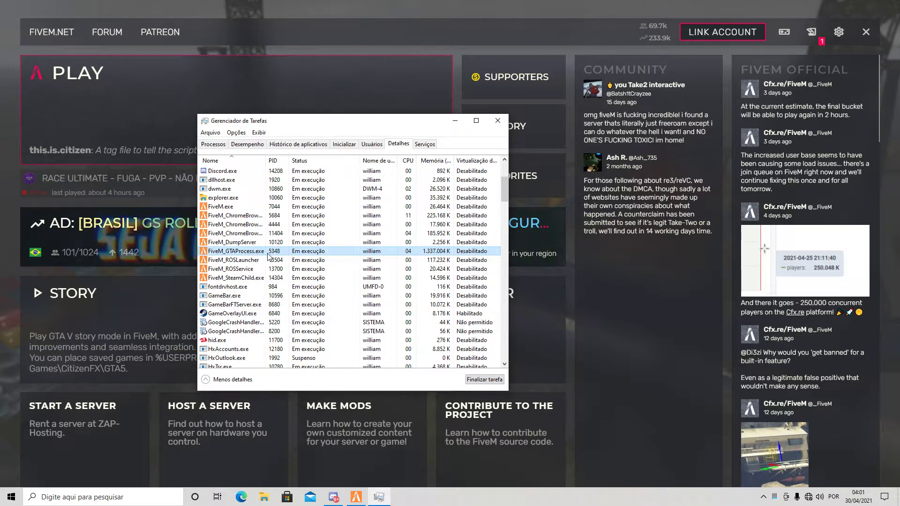
{"action": "scroll", "coordinate": [269, 256], "scroll_direction": "up", "scroll_amount": 1}
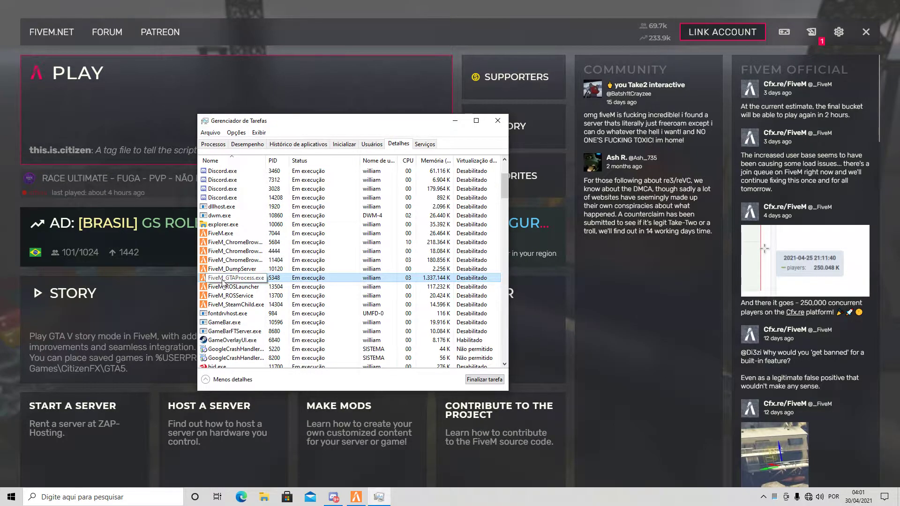
{"action": "right_click", "coordinate": [259, 282]}
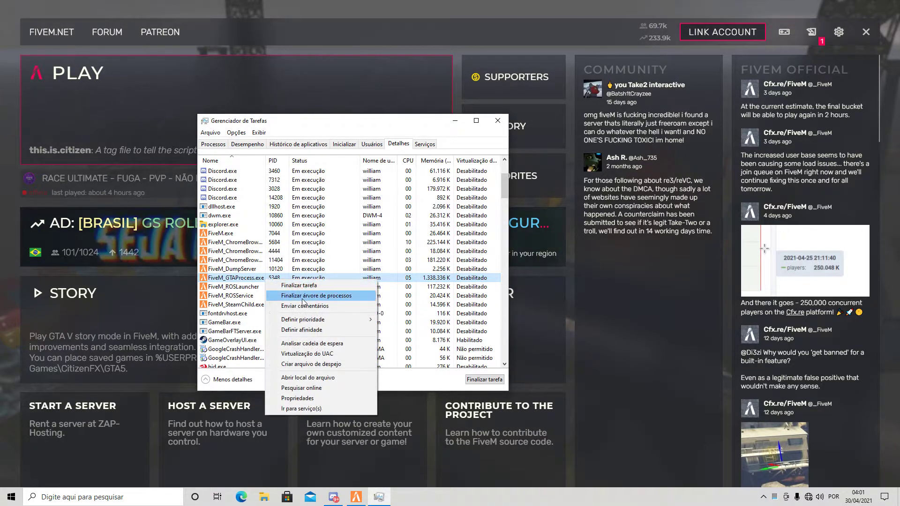
{"action": "mouse_move", "coordinate": [328, 320]}
{"action": "left_click", "coordinate": [401, 321]}
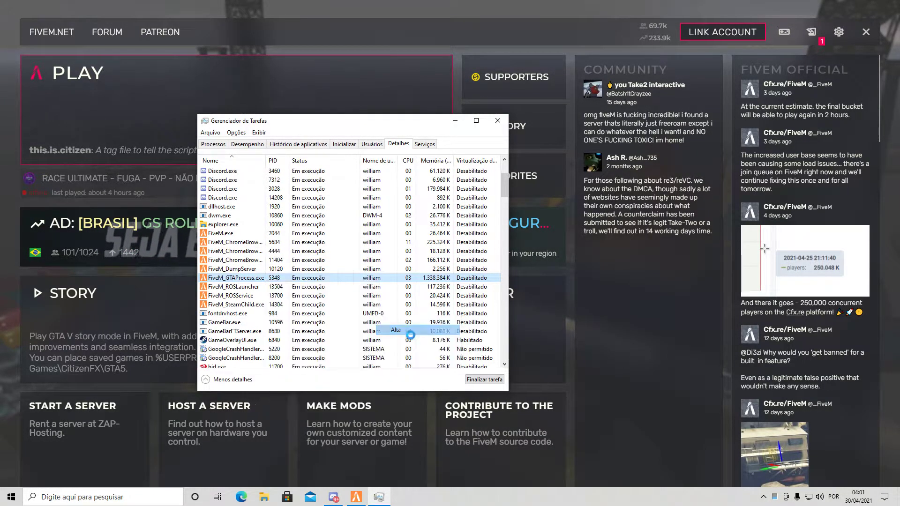
{"action": "left_click", "coordinate": [444, 262]}
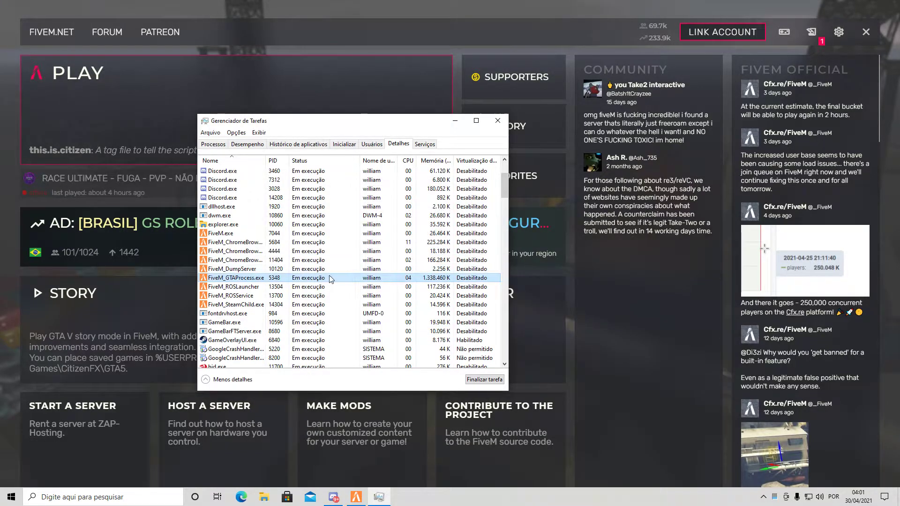
- Exclude CPU 0 from the processor affinity of FiveM_GTAProcess.exe and close Task Manager
{"action": "right_click", "coordinate": [290, 279]}
{"action": "left_click", "coordinate": [339, 333]}
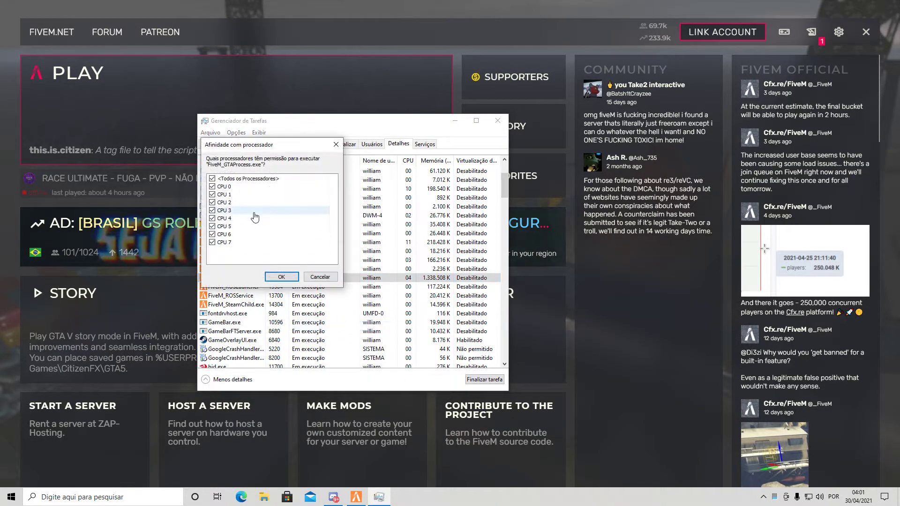
{"action": "left_click", "coordinate": [251, 187]}
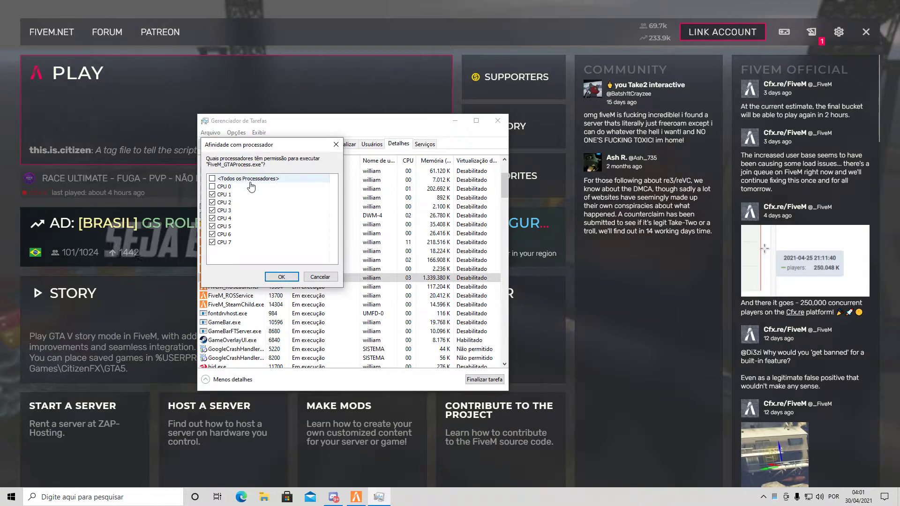
{"action": "left_click", "coordinate": [282, 277]}
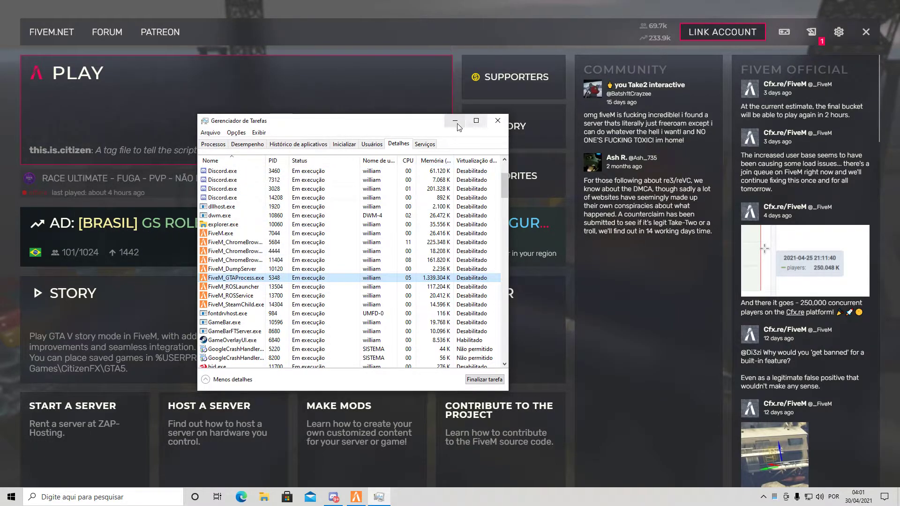
{"action": "left_click", "coordinate": [497, 123]}
- Close the running FiveM client and return to the desktop
{"action": "key", "text": "super"}
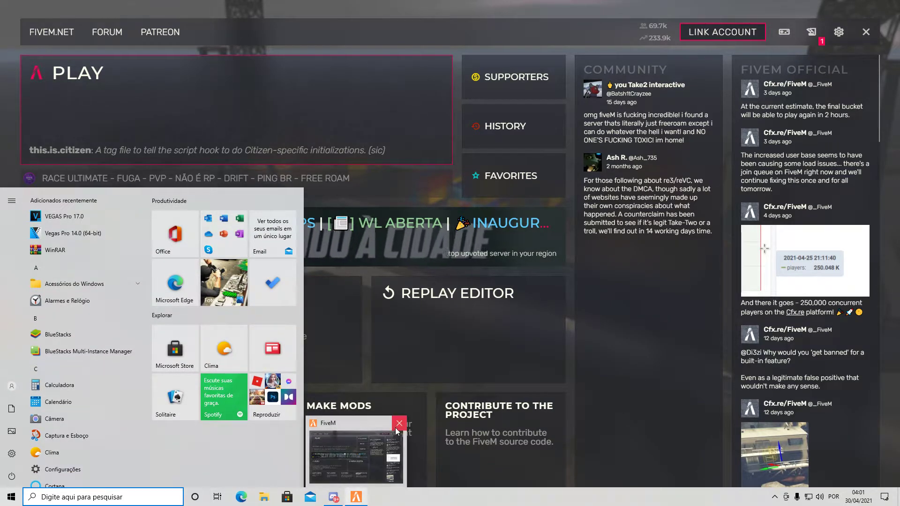
{"action": "left_click", "coordinate": [398, 424]}
{"action": "left_click", "coordinate": [402, 371]}
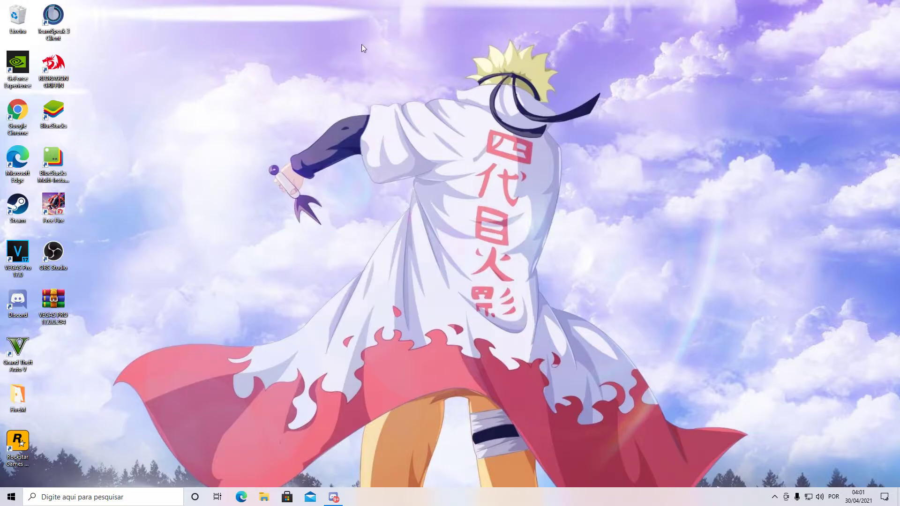
{"action": "left_click_drag", "start_coordinate": [81, 2], "coordinate": [755, 472]}
{"action": "left_click", "coordinate": [820, 498]}
{"action": "left_click", "coordinate": [818, 501]}
{"action": "left_click", "coordinate": [809, 498]}
{"action": "left_click", "coordinate": [774, 467]}
{"action": "left_click", "coordinate": [739, 39]}
{"action": "left_click_drag", "start_coordinate": [83, 1], "coordinate": [720, 387]}
{"action": "left_click_drag", "start_coordinate": [70, 0], "coordinate": [783, 495]}
{"action": "double_click", "coordinate": [18, 397]}
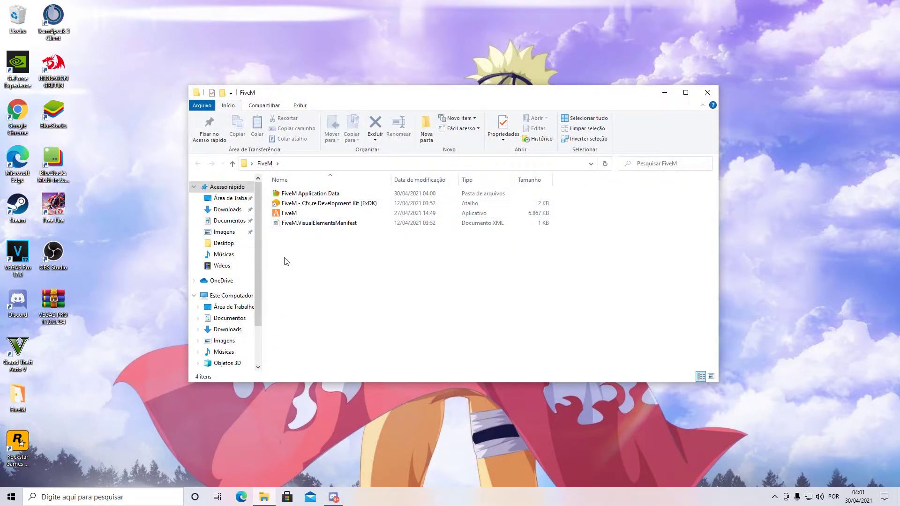
{"action": "left_click", "coordinate": [707, 93]}
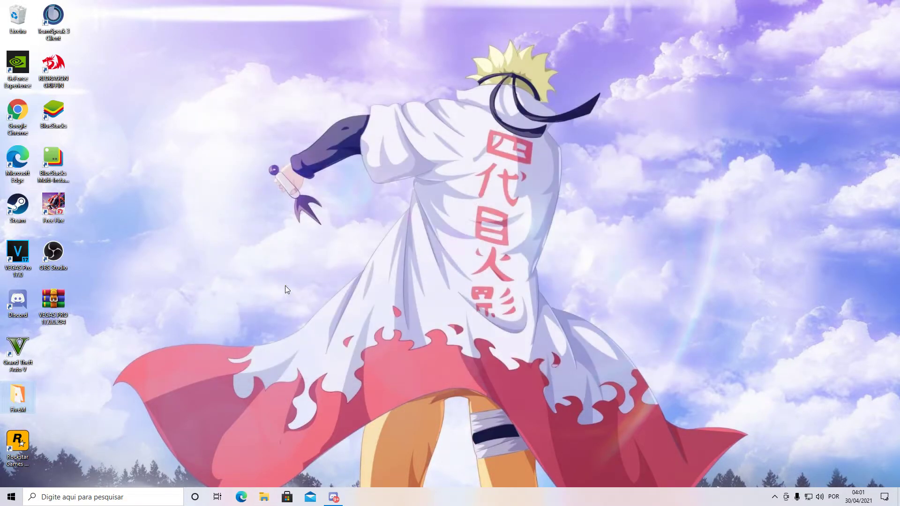
{"action": "left_click_drag", "start_coordinate": [18, 396], "coordinate": [296, 301]}
{"action": "left_click_drag", "start_coordinate": [150, 313], "coordinate": [160, 351]}
{"action": "left_click_drag", "start_coordinate": [160, 352], "coordinate": [22, 394]}
{"action": "left_click_drag", "start_coordinate": [18, 443], "coordinate": [305, 187]}
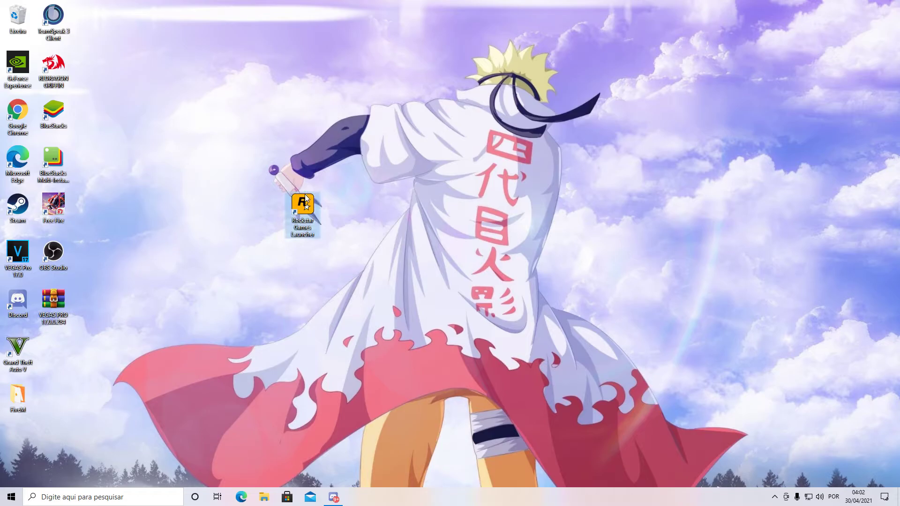
{"action": "right_click", "coordinate": [305, 194]}
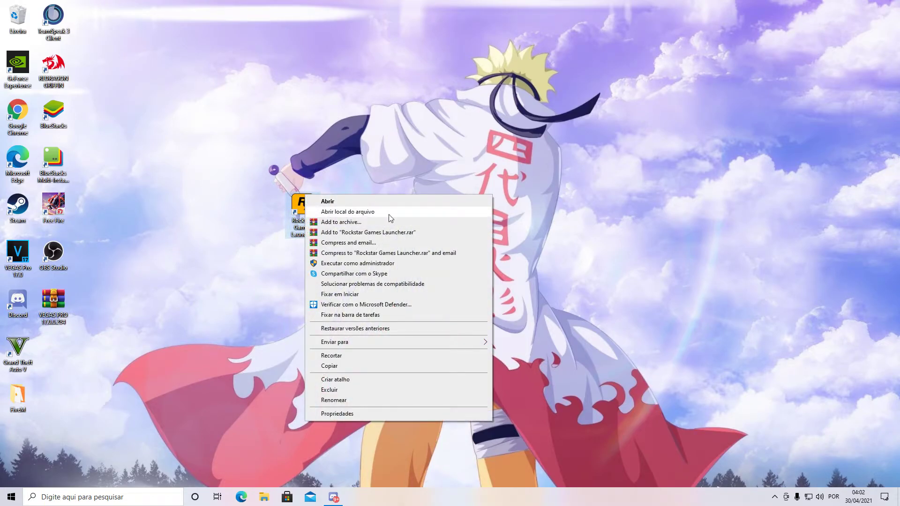
{"action": "left_click", "coordinate": [325, 181]}
{"action": "left_click_drag", "start_coordinate": [300, 207], "coordinate": [18, 442]}
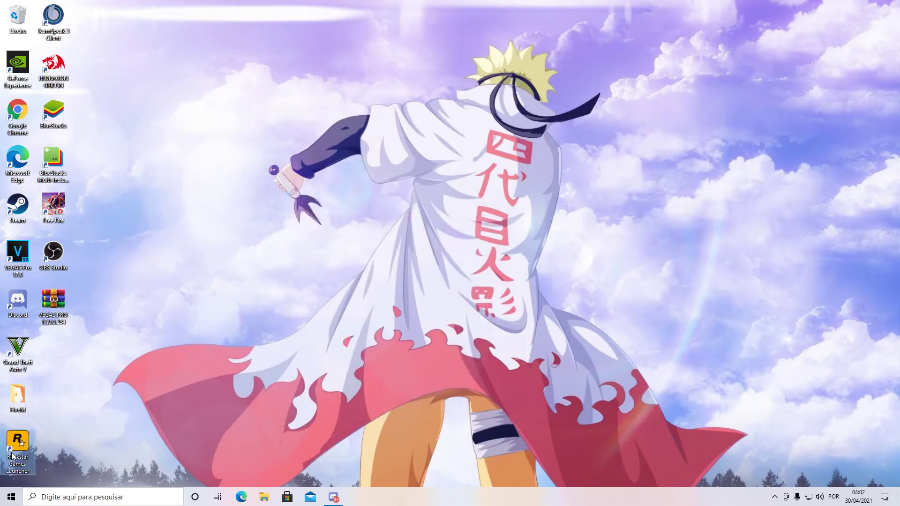
- Open the cache folder inside FiveM Application Data from the desktop FiveM folder
{"action": "double_click", "coordinate": [33, 393]}
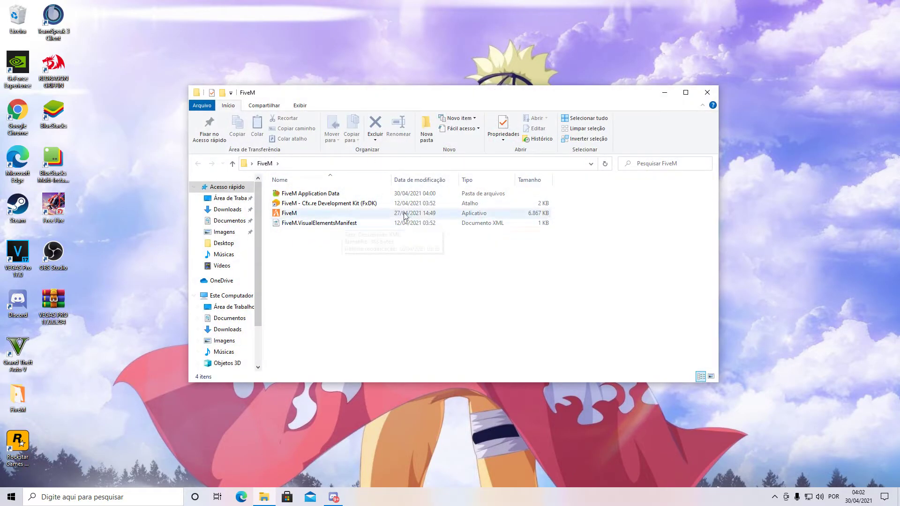
{"action": "double_click", "coordinate": [329, 194]}
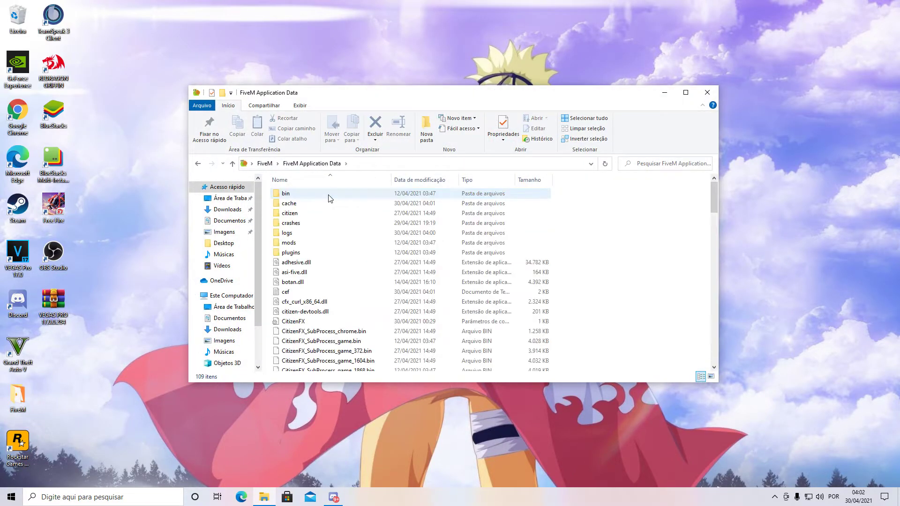
{"action": "double_click", "coordinate": [329, 206]}
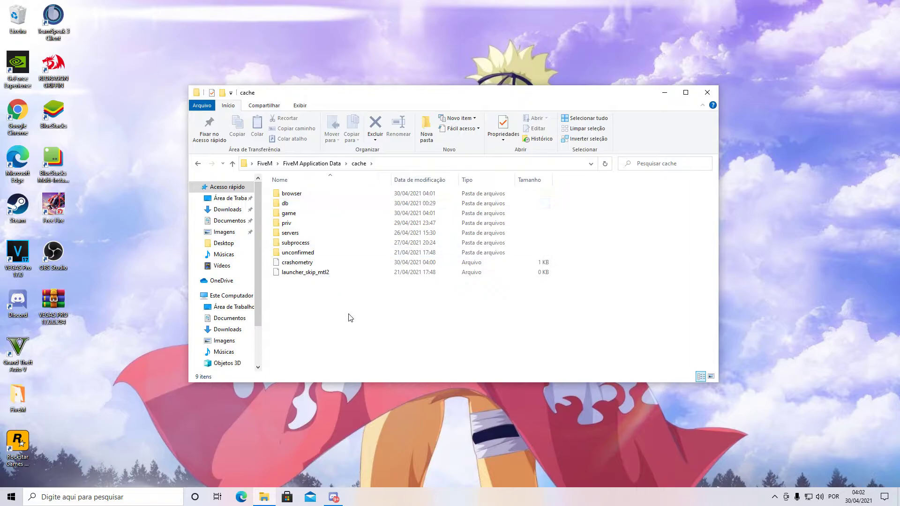
{"action": "mouse_move", "coordinate": [353, 328]}
{"action": "left_mouse_down"}
{"action": "mouse_move", "coordinate": [328, 188]}
{"action": "mouse_move", "coordinate": [560, 361]}
{"action": "mouse_move", "coordinate": [485, 182]}
{"action": "mouse_move", "coordinate": [346, 326]}
{"action": "left_mouse_up"}
{"action": "left_click_drag", "start_coordinate": [318, 212], "coordinate": [486, 297]}
{"action": "left_click", "coordinate": [565, 238]}
{"action": "left_click", "coordinate": [577, 252]}
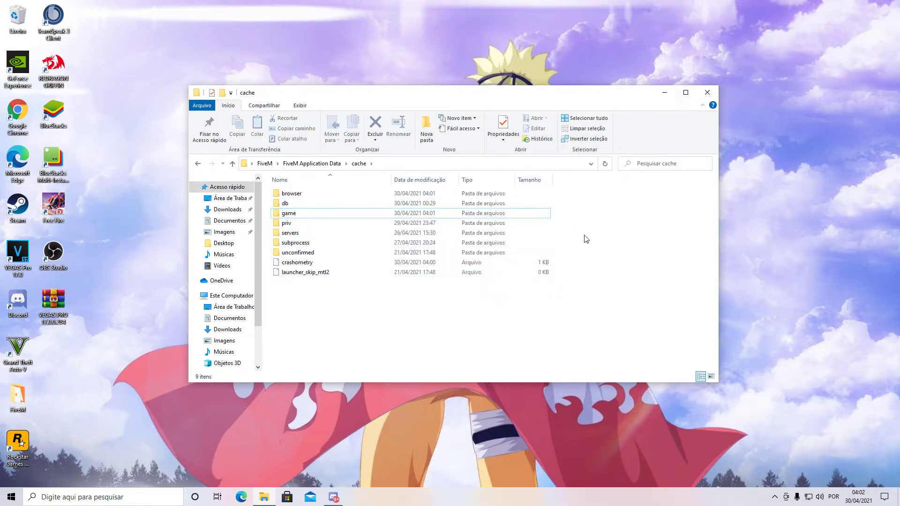
{"action": "left_click_drag", "start_coordinate": [572, 207], "coordinate": [528, 185]}
{"action": "left_click", "coordinate": [394, 214]}
{"action": "left_click_drag", "start_coordinate": [351, 211], "coordinate": [392, 261]}
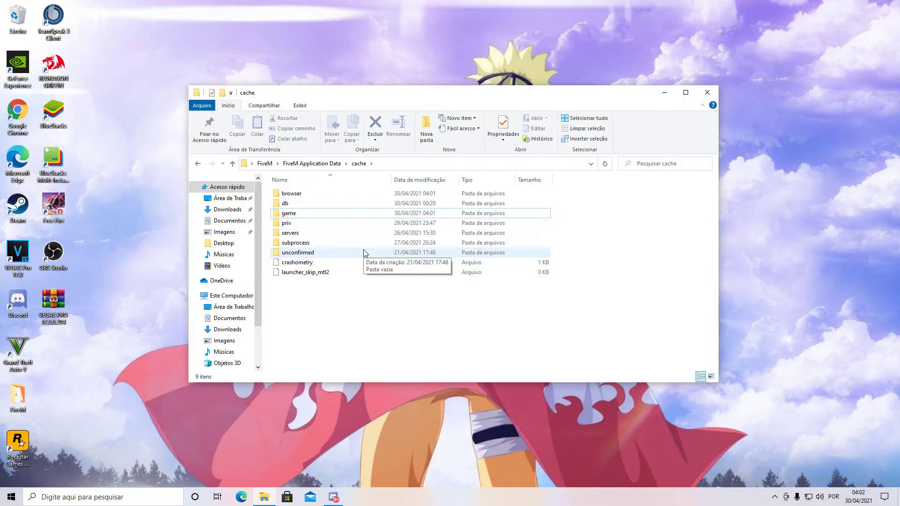
{"action": "left_click_drag", "start_coordinate": [358, 308], "coordinate": [365, 291]}
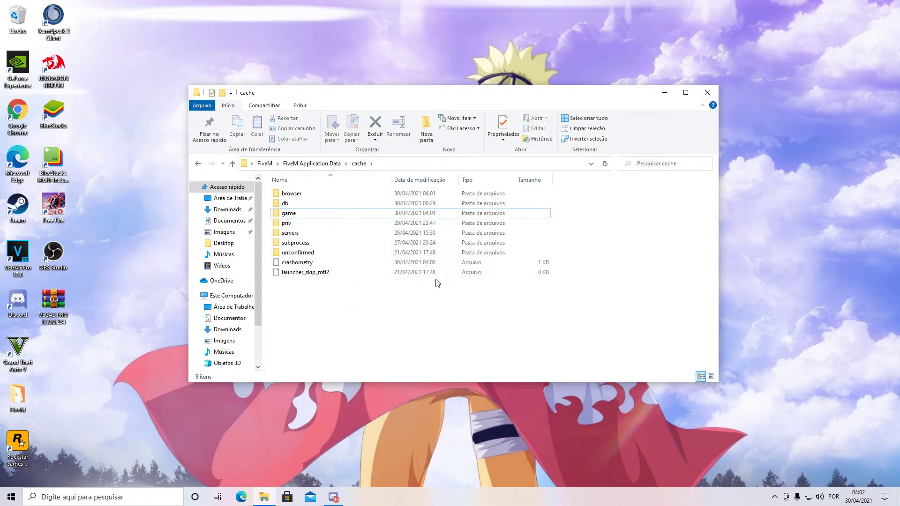
{"action": "mouse_move", "coordinate": [586, 206]}
{"action": "left_mouse_down"}
{"action": "mouse_move", "coordinate": [533, 195]}
{"action": "mouse_move", "coordinate": [589, 223]}
{"action": "left_mouse_up"}
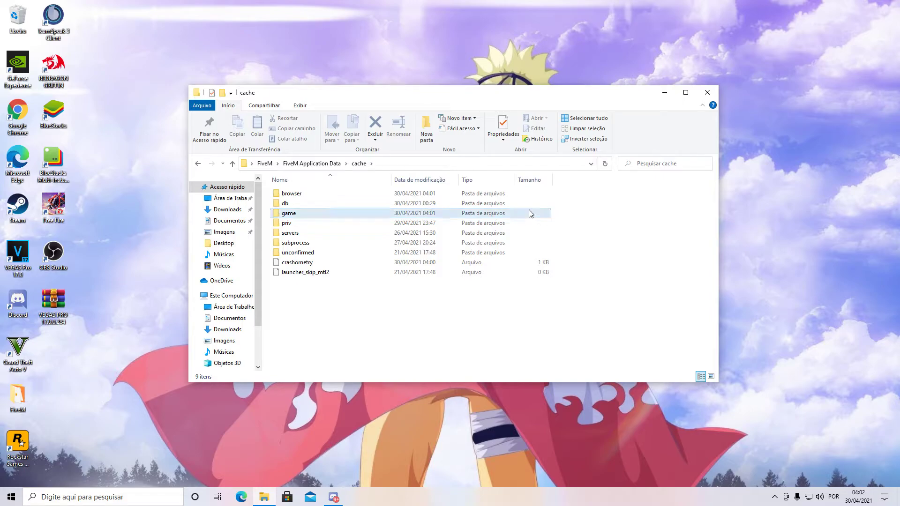
{"action": "left_click", "coordinate": [708, 92]}
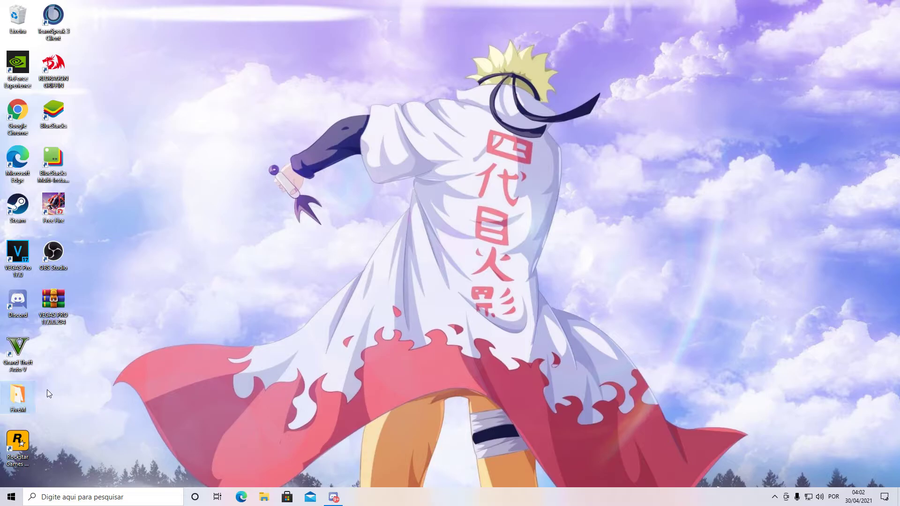
- Look at the FiveM Application Data folder again and close the window
{"action": "double_click", "coordinate": [33, 392]}
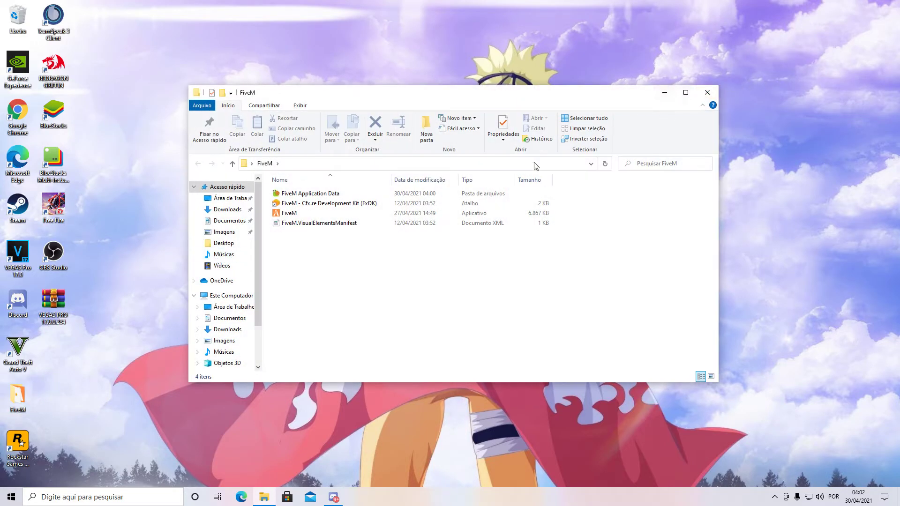
{"action": "double_click", "coordinate": [309, 193]}
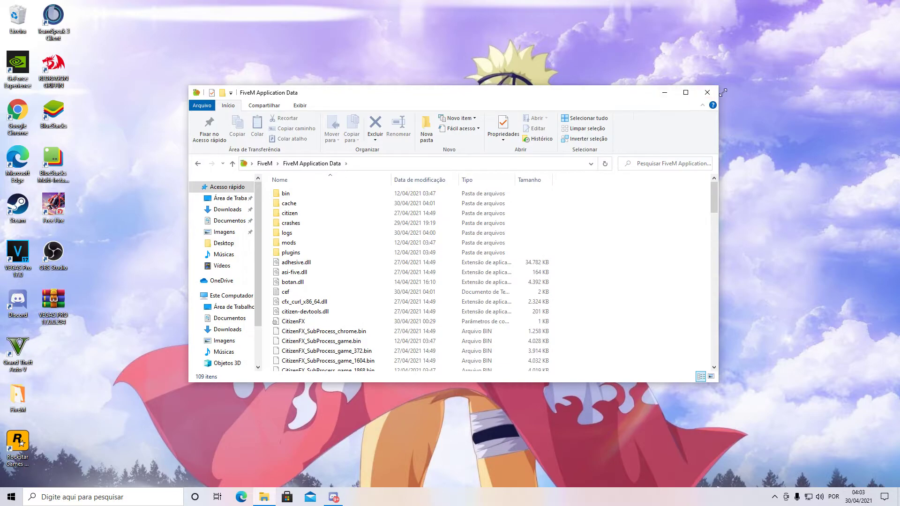
{"action": "left_click", "coordinate": [707, 93]}
- Open Task Manager briefly from the desktop and close it again
{"action": "right_click", "coordinate": [425, 496]}
{"action": "left_click", "coordinate": [458, 456]}
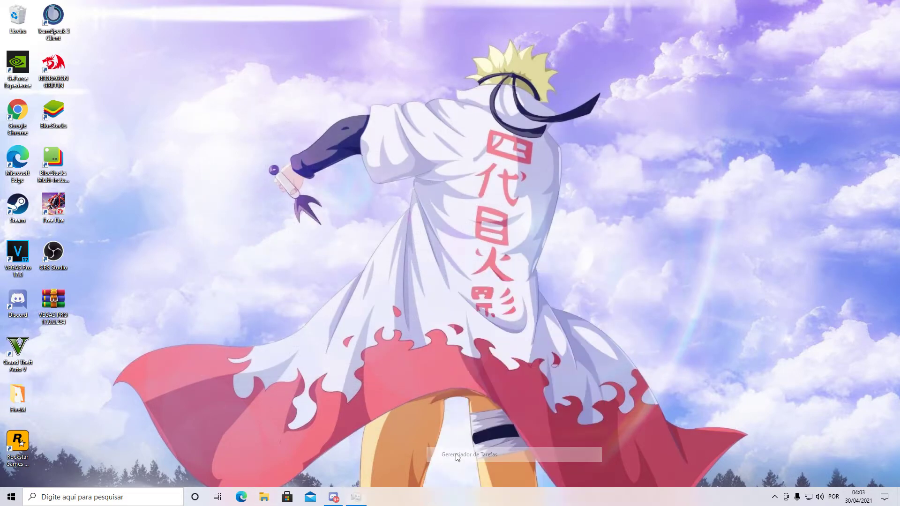
{"action": "left_click", "coordinate": [504, 117]}
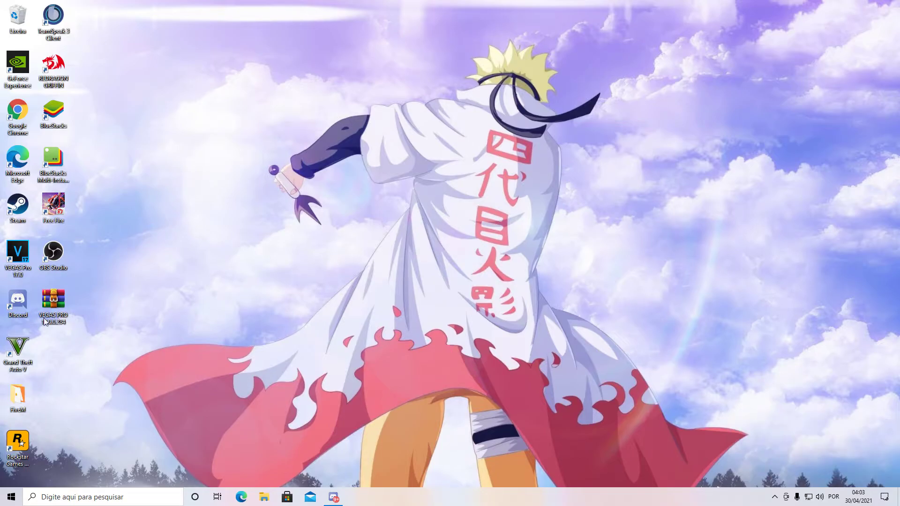
- Launch the FiveM application from the desktop FiveM folder and close the folder window
{"action": "double_click", "coordinate": [19, 398]}
{"action": "left_click", "coordinate": [708, 92]}
{"action": "left_click", "coordinate": [251, 483]}
{"action": "double_click", "coordinate": [31, 381]}
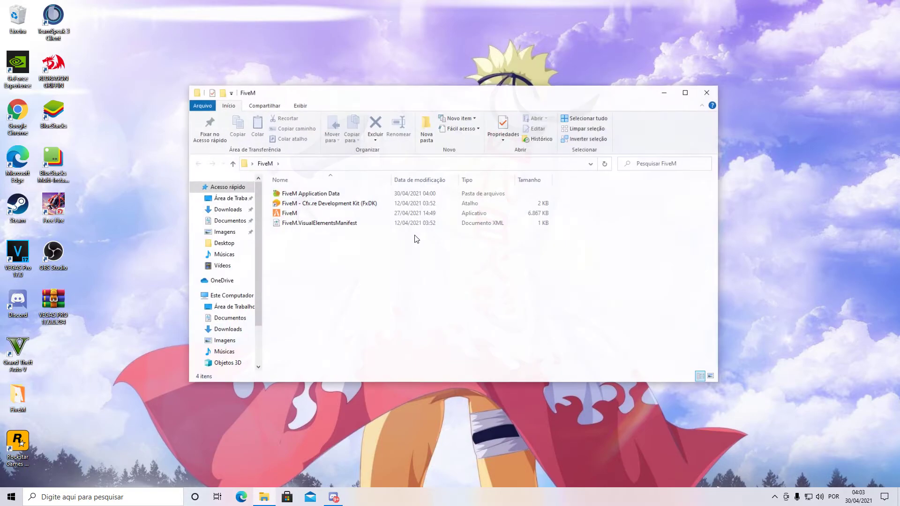
{"action": "double_click", "coordinate": [340, 214]}
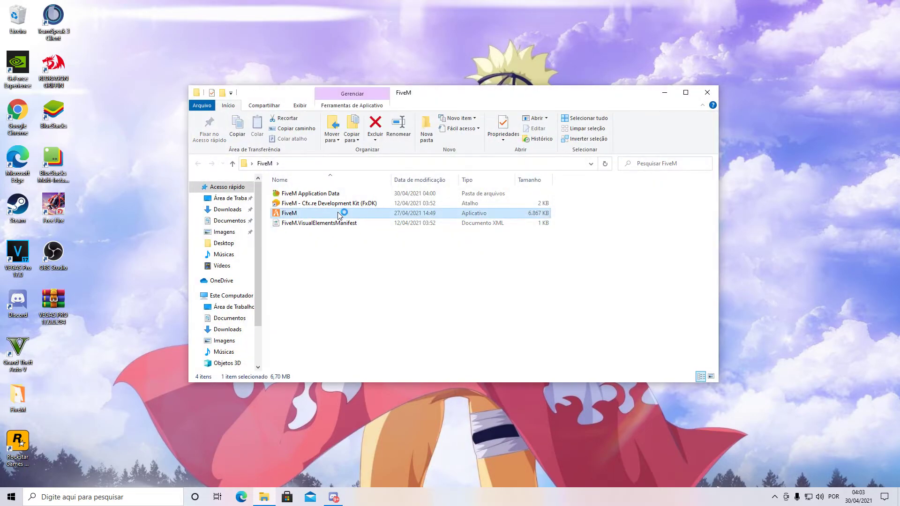
{"action": "left_click", "coordinate": [709, 95]}
{"action": "left_click_drag", "start_coordinate": [446, 150], "coordinate": [432, 145]}
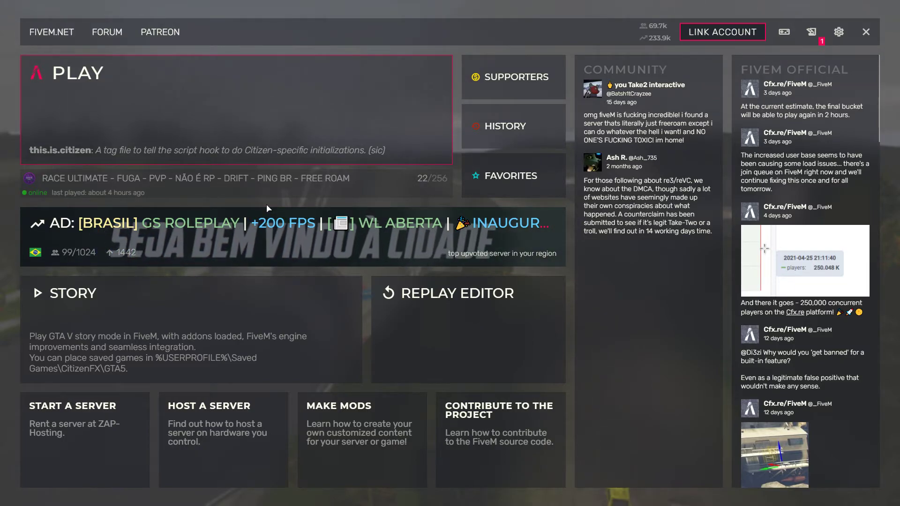
- Close the running FiveM client to get back to the desktop
{"action": "key", "text": "super"}
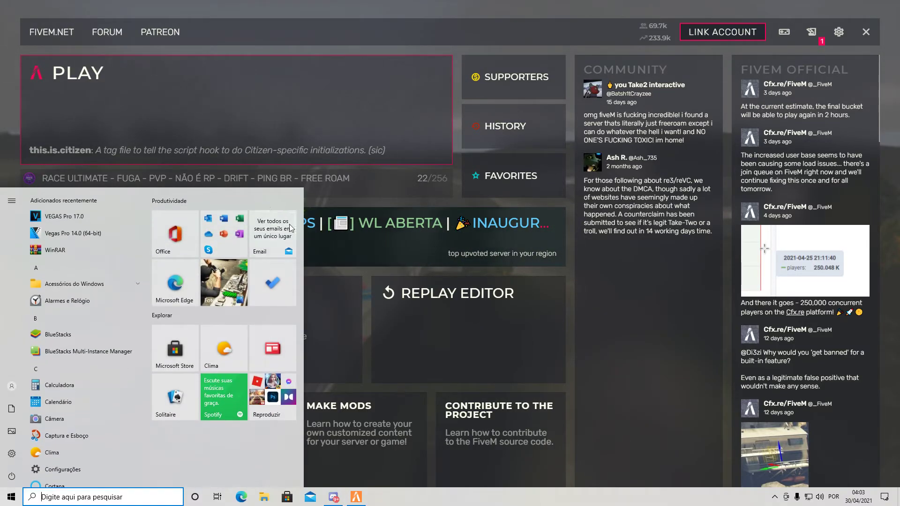
{"action": "mouse_move", "coordinate": [361, 496]}
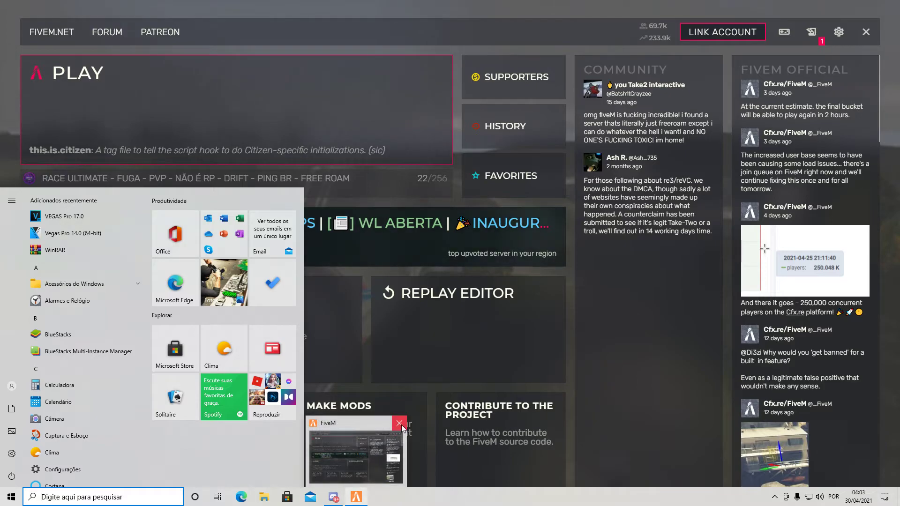
{"action": "left_click", "coordinate": [399, 423]}
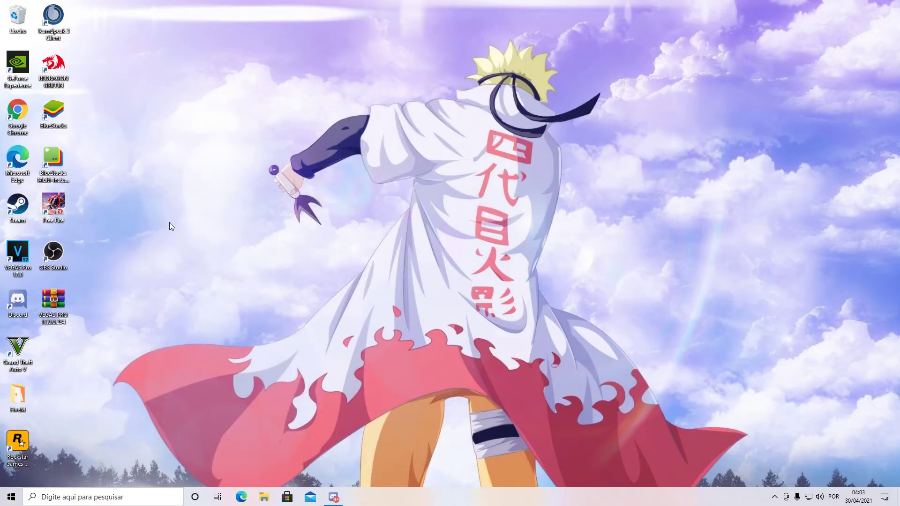
- Open GeForce Experience, agree to its privacy terms and shift its window slightly upward
{"action": "left_click_drag", "start_coordinate": [80, 2], "coordinate": [762, 429]}
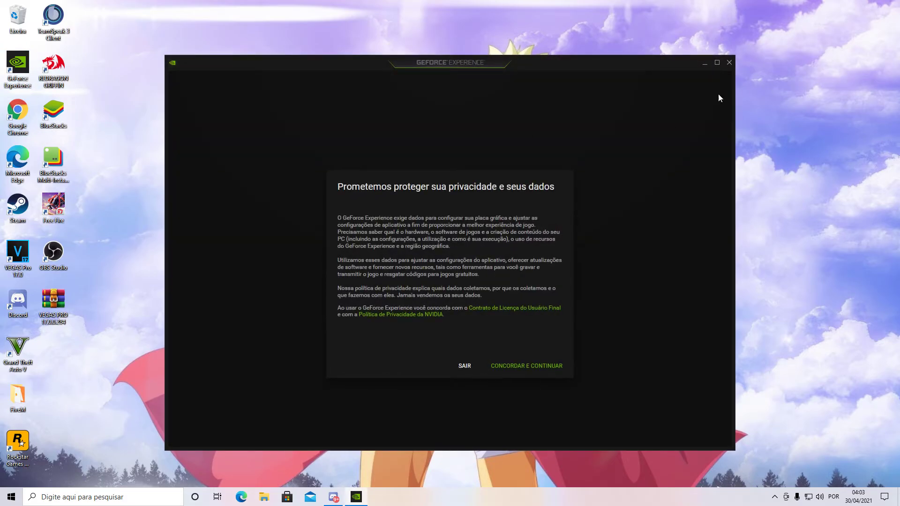
{"action": "left_click", "coordinate": [514, 370]}
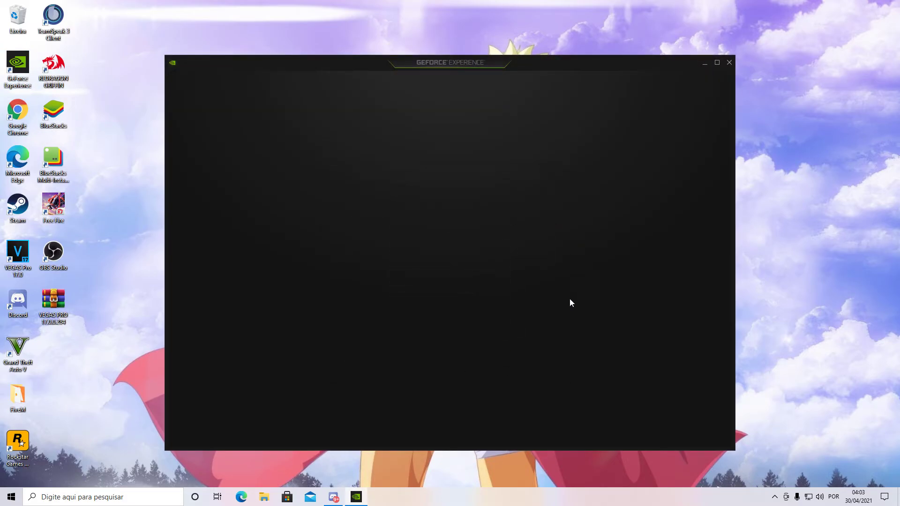
{"action": "left_click_drag", "start_coordinate": [453, 79], "coordinate": [461, 52]}
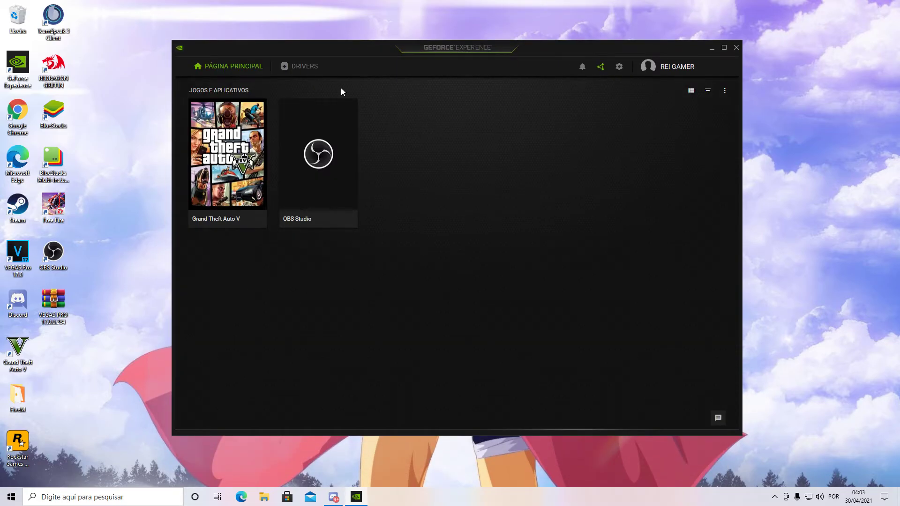
- Start downloading the GeForce Game Ready driver version 466.27 and minimize GeForce Experience
{"action": "left_click", "coordinate": [309, 67]}
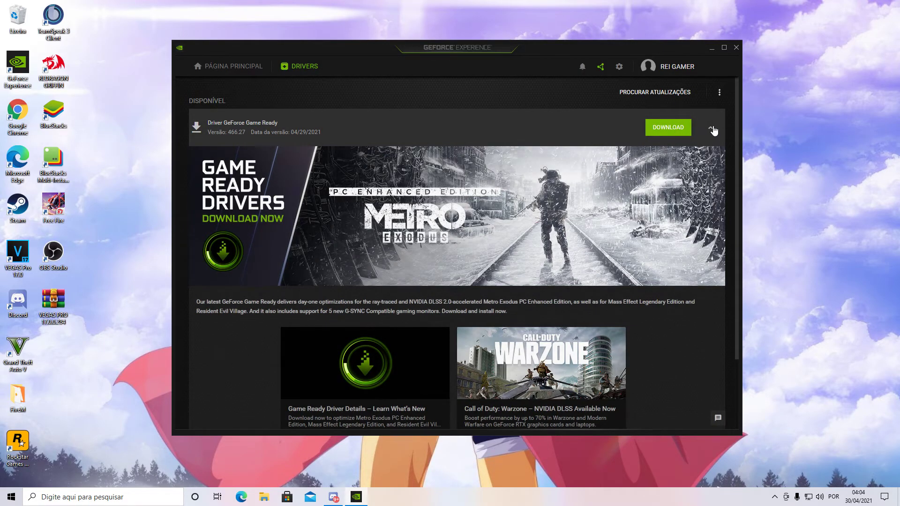
{"action": "left_click", "coordinate": [669, 128]}
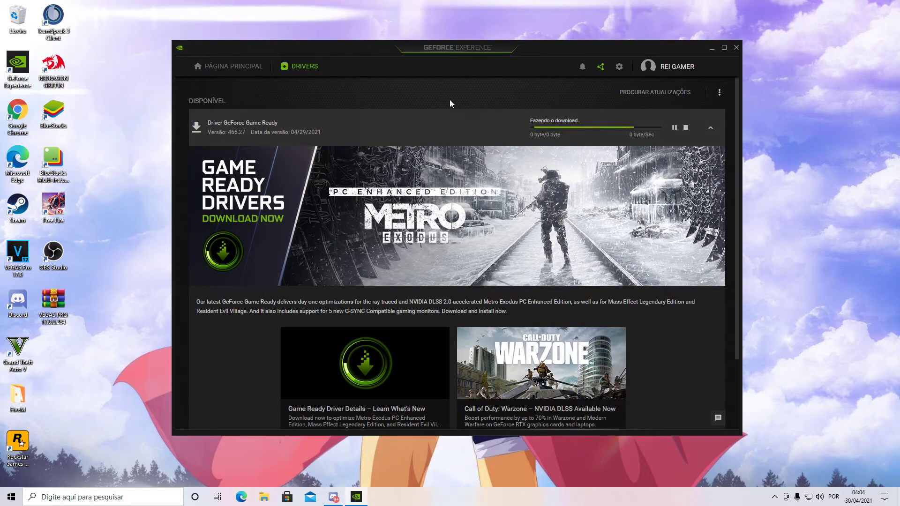
{"action": "left_click", "coordinate": [712, 49]}
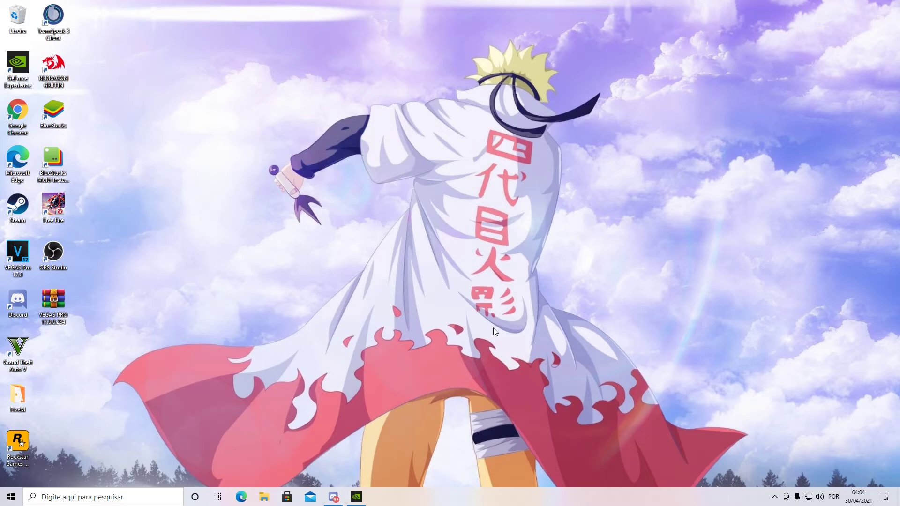
- Check the network connection status briefly from the desktop
{"action": "left_click", "coordinate": [813, 505]}
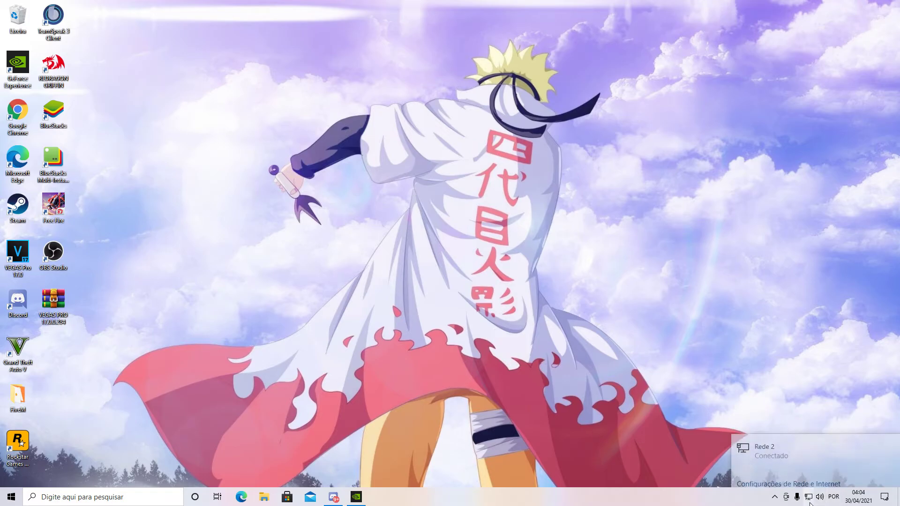
{"action": "left_click", "coordinate": [730, 355]}
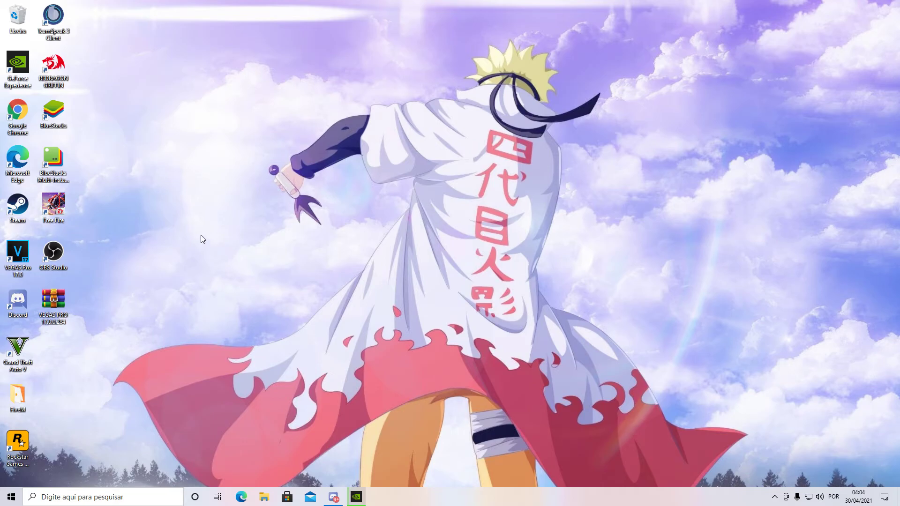
{"action": "left_click_drag", "start_coordinate": [80, 1], "coordinate": [752, 474]}
- Check the driver download's progress in GeForce Experience and minimize its window again
{"action": "left_click", "coordinate": [356, 497]}
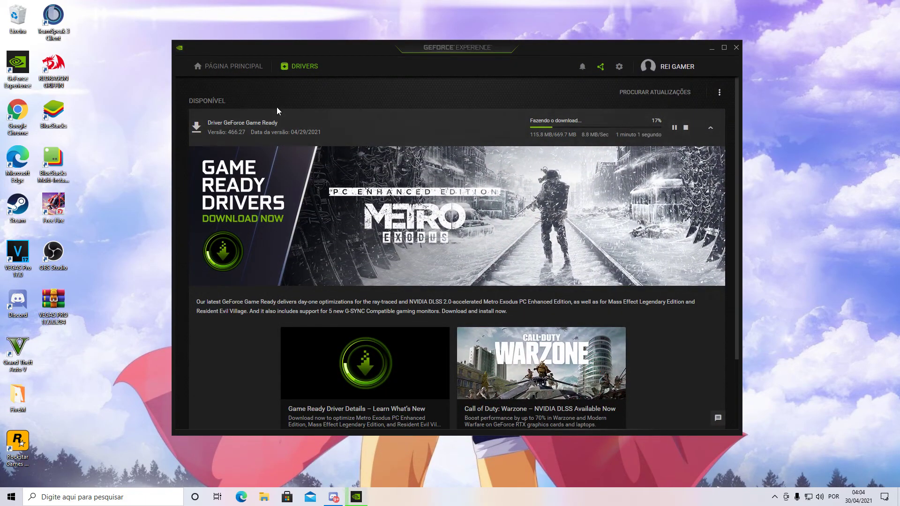
{"action": "left_click_drag", "start_coordinate": [488, 50], "coordinate": [484, 49]}
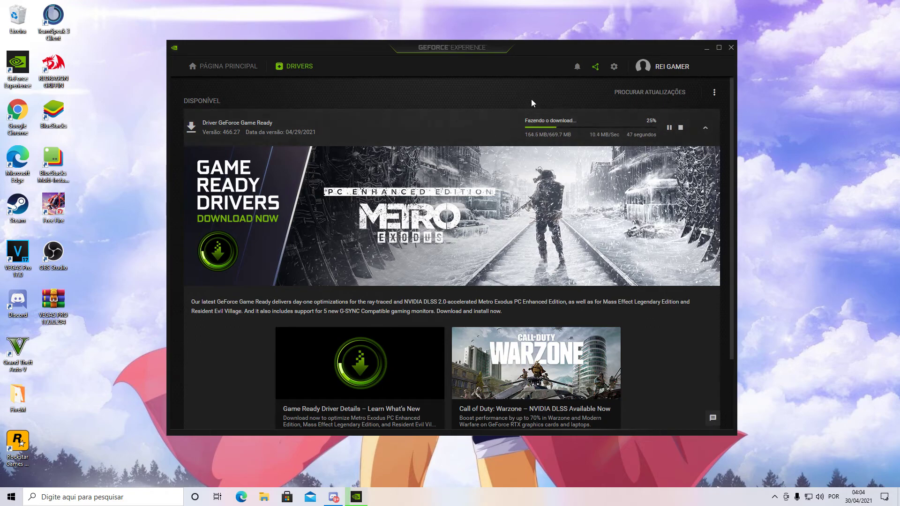
{"action": "left_click", "coordinate": [707, 47]}
- Set the GeForce Experience shortcut apart on the desktop and return it, opening and minimizing the Redragon Griffin mouse software in between
{"action": "left_click_drag", "start_coordinate": [18, 64], "coordinate": [158, 110]}
{"action": "double_click", "coordinate": [53, 68]}
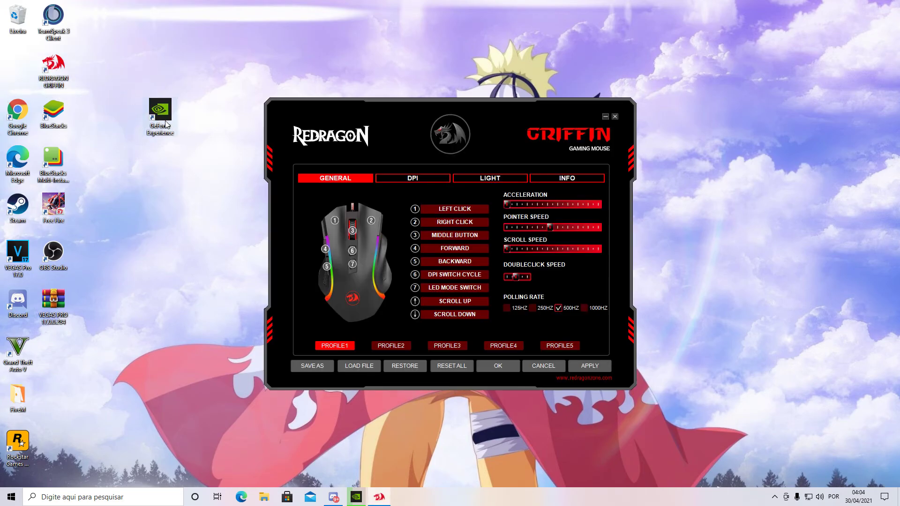
{"action": "left_click", "coordinate": [605, 116]}
{"action": "left_click_drag", "start_coordinate": [161, 112], "coordinate": [18, 66]}
{"action": "left_click", "coordinate": [129, 108]}
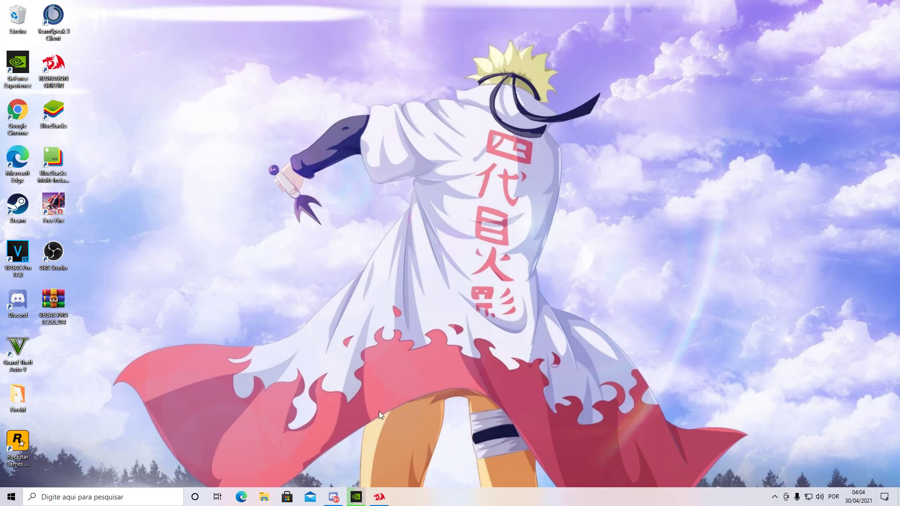